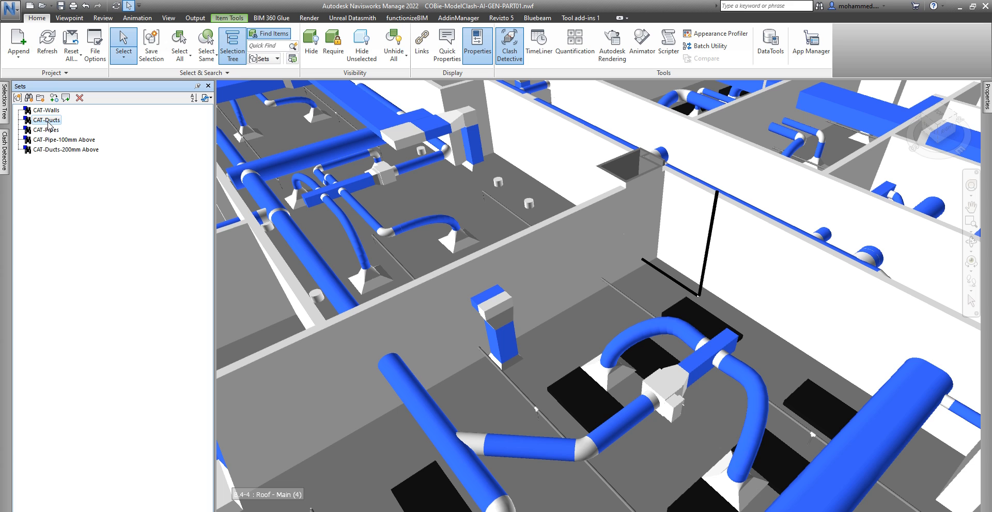
- From the CAT-Pipes set, zoom in and select one vent pipe to view its 40 mm properties
{"action": "left_click", "coordinate": [53, 129]}
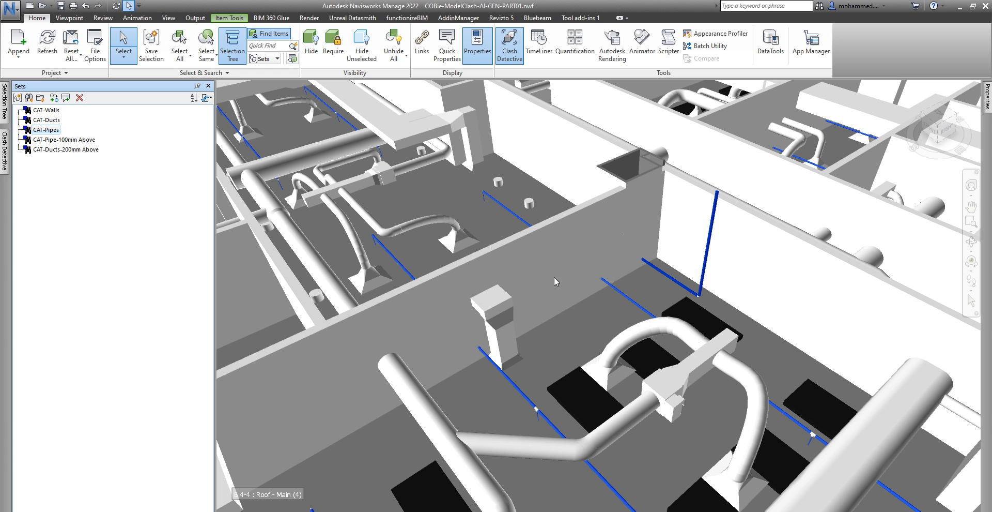
{"action": "scroll", "coordinate": [659, 250], "scroll_direction": "up", "scroll_amount": 2}
{"action": "scroll", "coordinate": [659, 249], "scroll_direction": "up", "scroll_amount": 4}
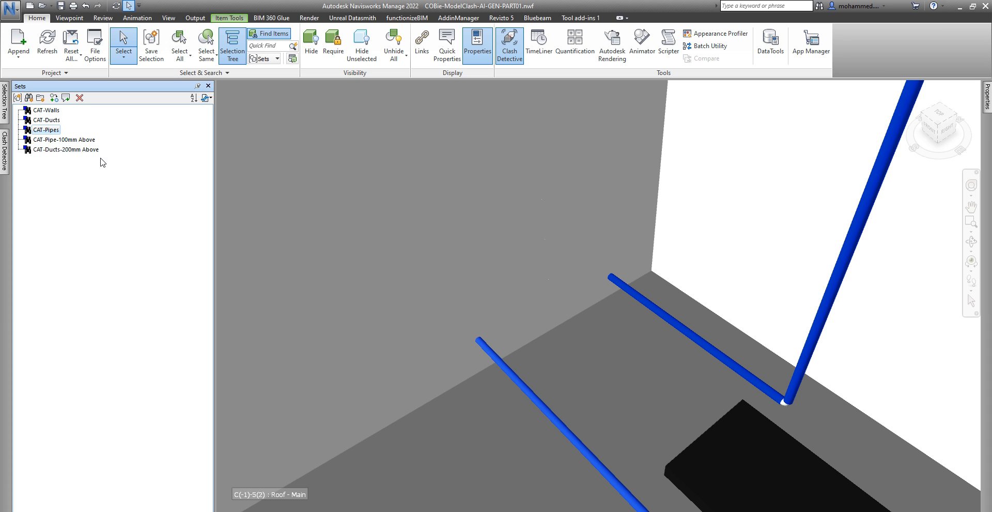
{"action": "left_click", "coordinate": [631, 293]}
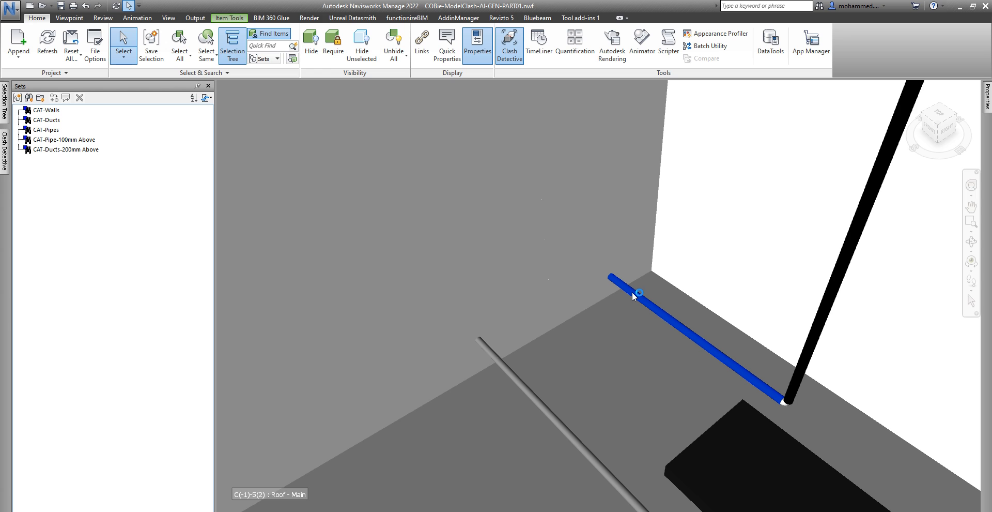
{"action": "mouse_move", "coordinate": [987, 99]}
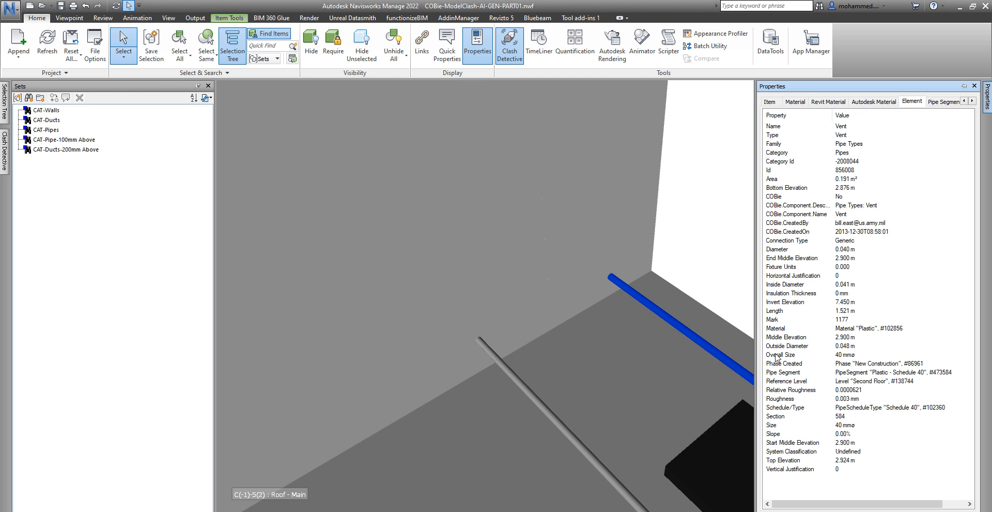
- Check a rectangular duct's 650 mm x 200 mm size, then recall the CAT-Ducts set's 1702 items
{"action": "scroll", "coordinate": [653, 324], "scroll_direction": "down", "scroll_amount": 8}
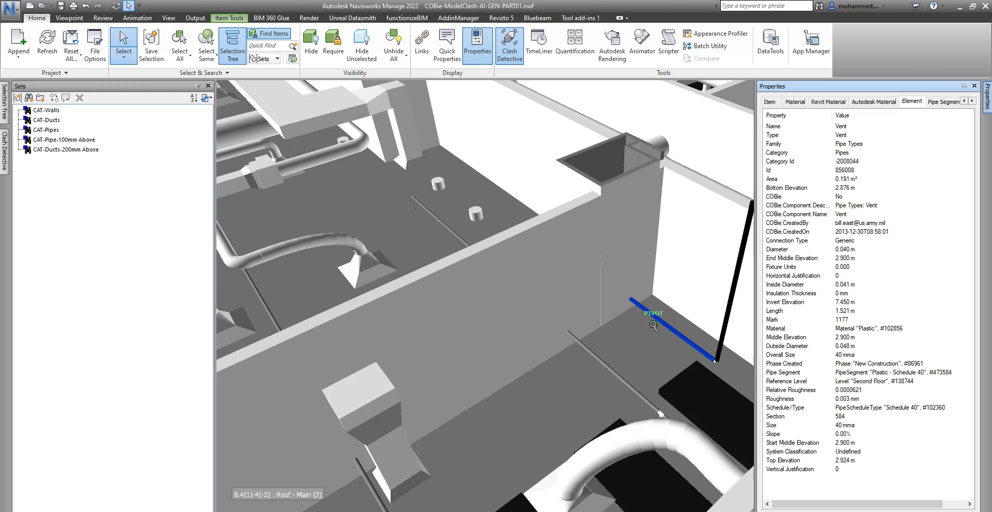
{"action": "scroll", "coordinate": [653, 324], "scroll_direction": "down", "scroll_amount": 3}
{"action": "middle_click_drag", "start_coordinate": [470, 365], "coordinate": [647, 421]}
{"action": "scroll", "coordinate": [400, 143], "scroll_direction": "up", "scroll_amount": 6}
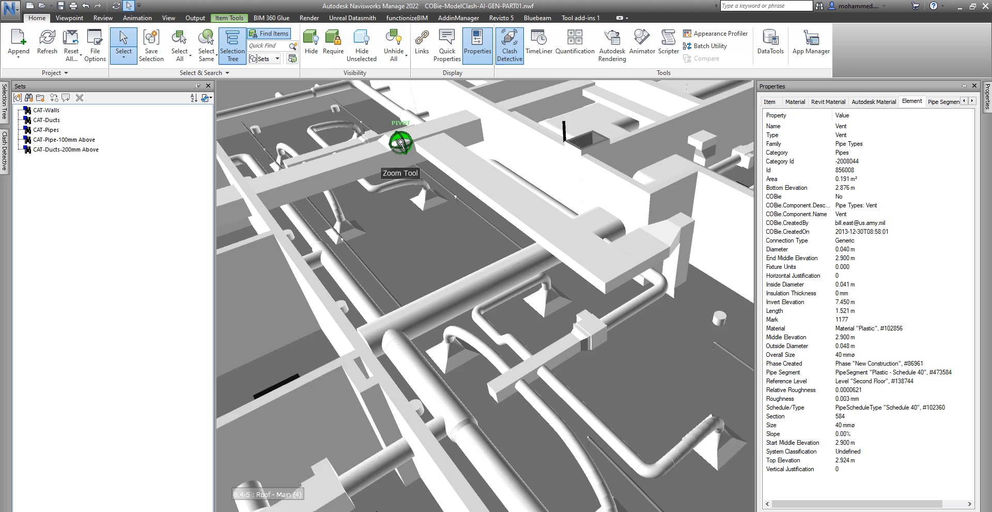
{"action": "scroll", "coordinate": [400, 143], "scroll_direction": "up", "scroll_amount": 3}
{"action": "left_click", "coordinate": [466, 162]}
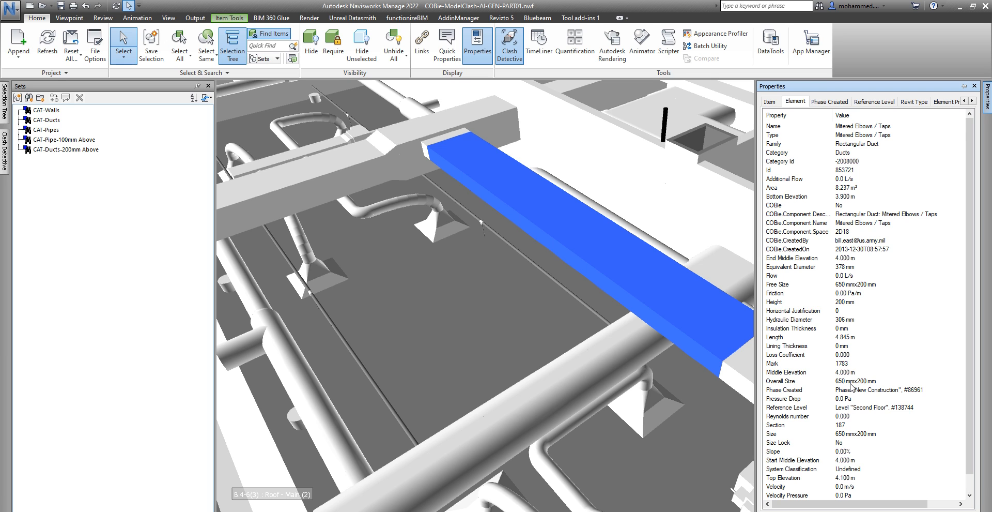
{"action": "scroll", "coordinate": [851, 388], "scroll_direction": "down", "scroll_amount": 1}
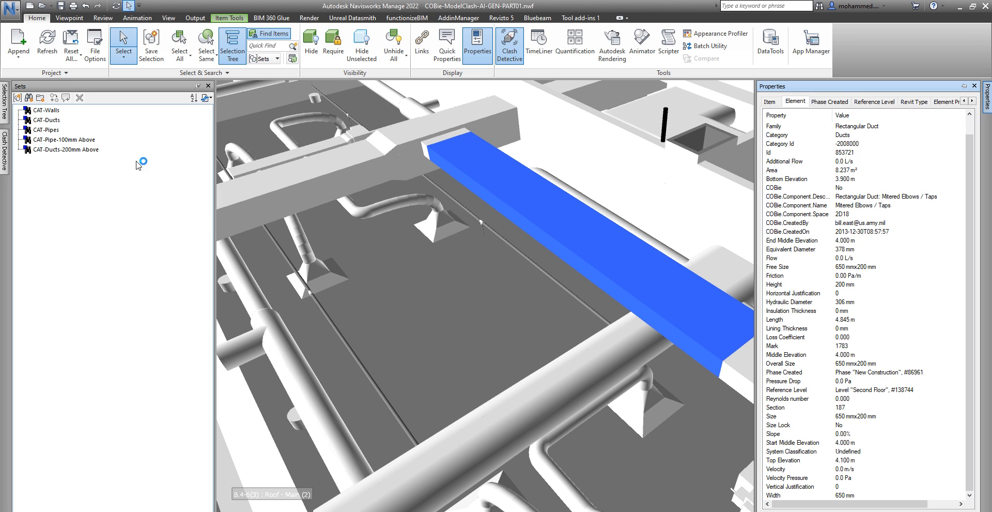
{"action": "left_click", "coordinate": [51, 123]}
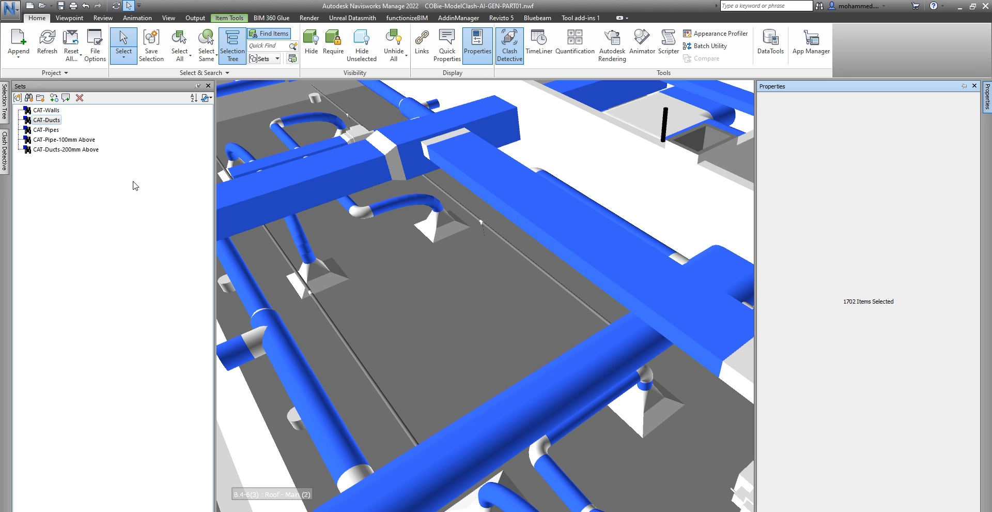
- Recall CAT-Ducts-200mm Above, pin Properties, and compare CAT-Pipes (4249) with CAT-Pipe-100mm Above (565)
{"action": "left_click", "coordinate": [49, 151]}
{"action": "left_click", "coordinate": [81, 150]}
{"action": "mouse_move", "coordinate": [987, 98]}
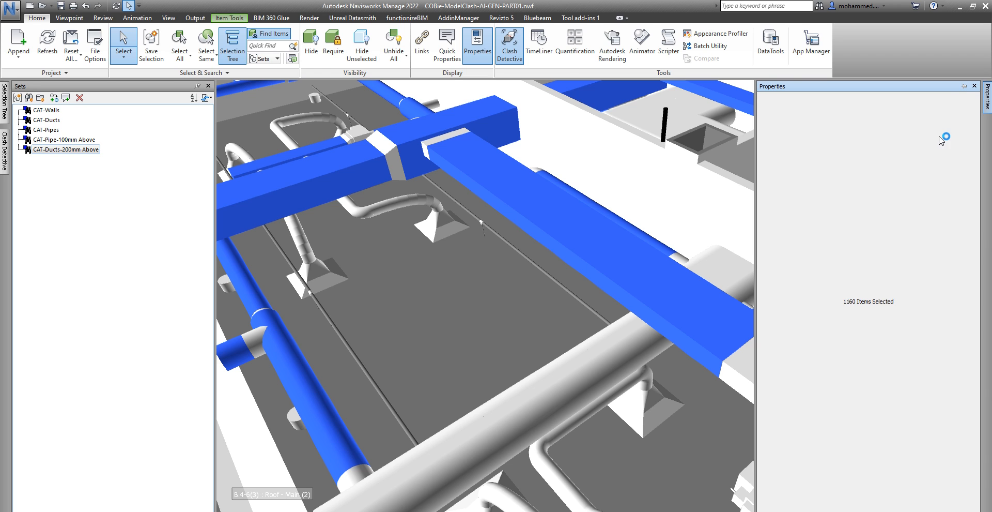
{"action": "left_click", "coordinate": [964, 86]}
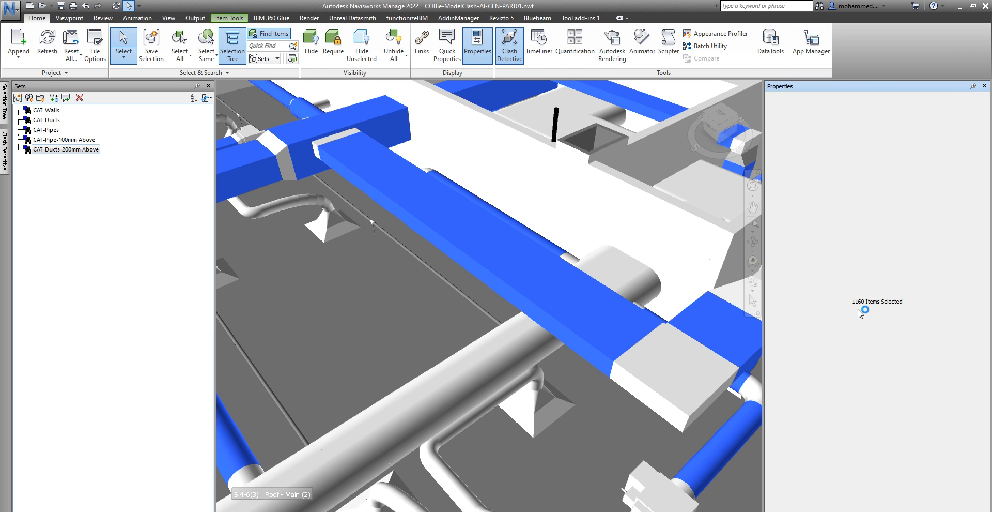
{"action": "left_click", "coordinate": [49, 131]}
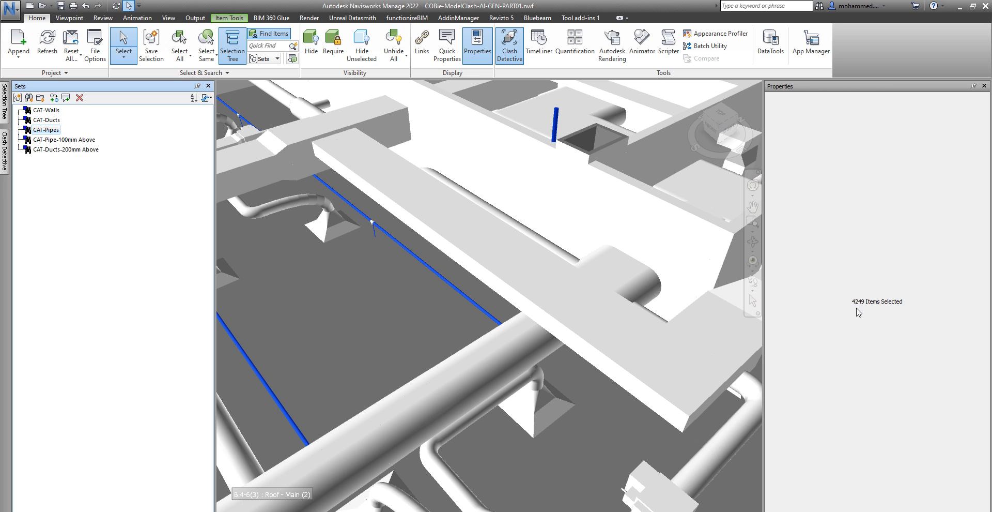
{"action": "left_click", "coordinate": [42, 140]}
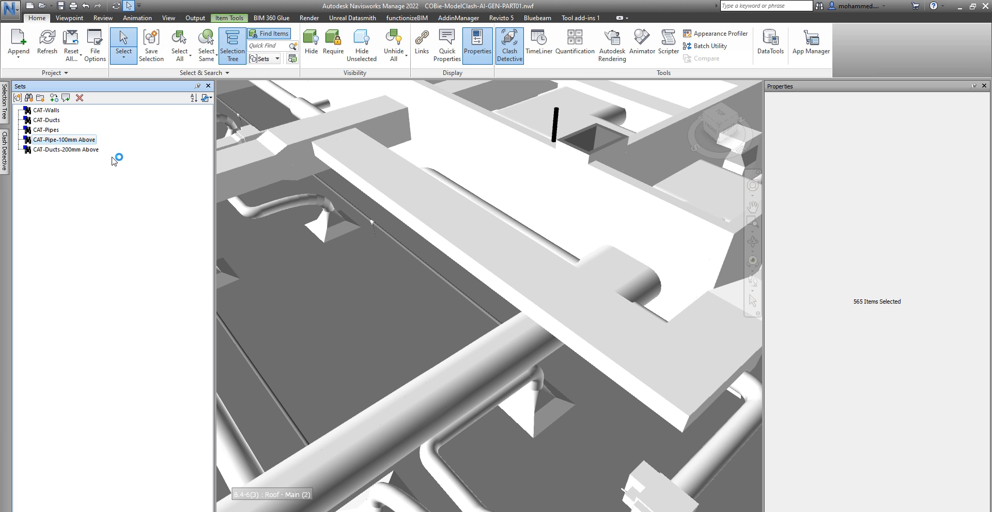
- Review the Find Items criteria behind the pipe set and the DuctWidth/DuctHeight >= 200 duct set
{"action": "left_click", "coordinate": [277, 34]}
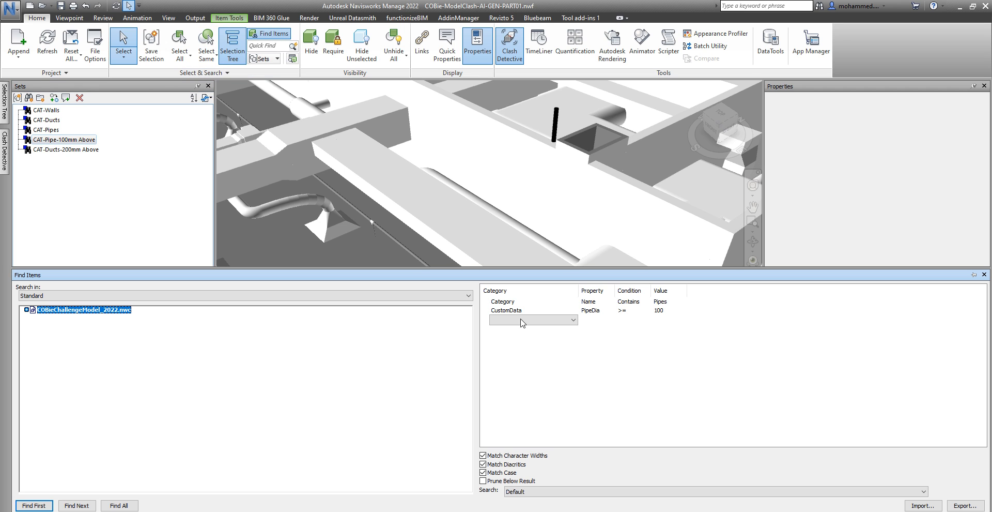
{"action": "left_click", "coordinate": [522, 320]}
{"action": "left_click", "coordinate": [77, 150]}
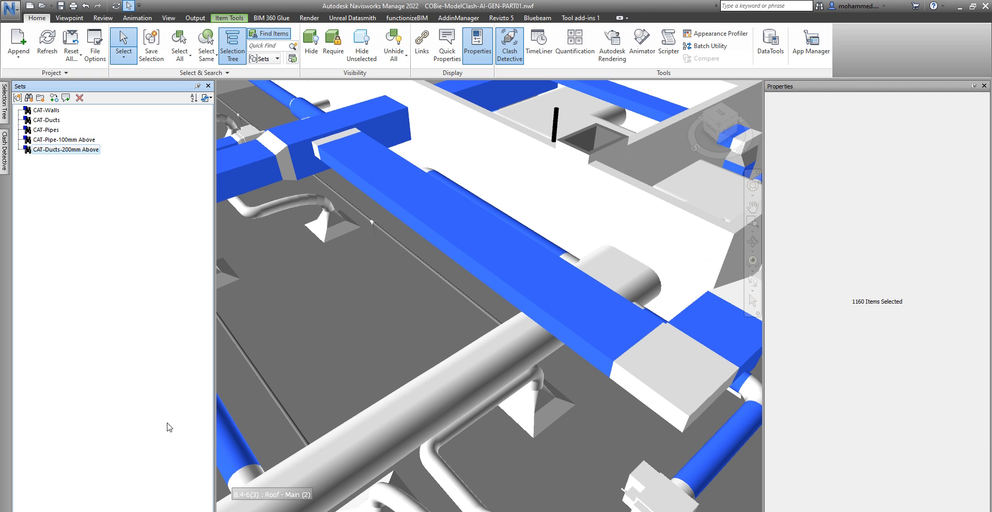
{"action": "left_click", "coordinate": [279, 38]}
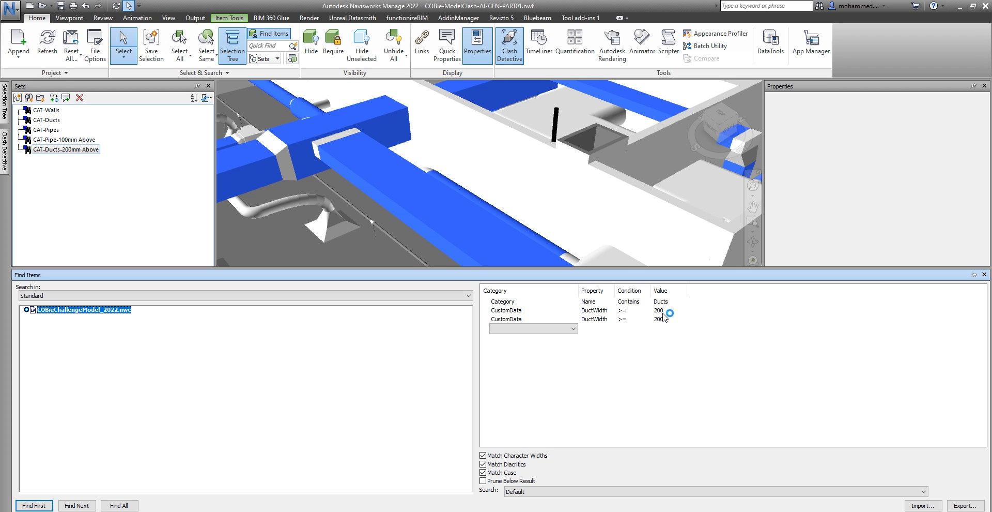
- Auto-hide the Sets and Properties panels and list functionizeBIM's MEP Overall Size options
{"action": "left_click", "coordinate": [533, 198]}
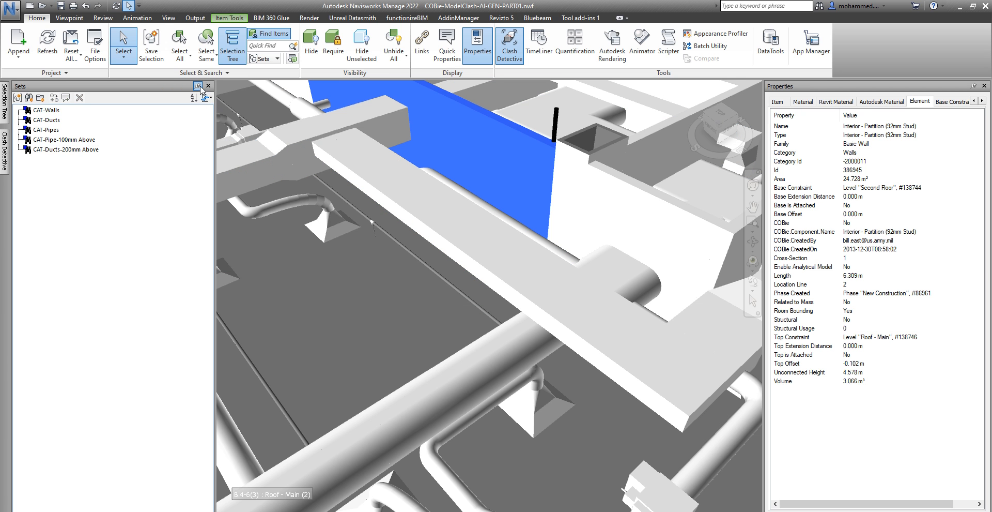
{"action": "left_click", "coordinate": [198, 85]}
{"action": "left_click", "coordinate": [974, 85]}
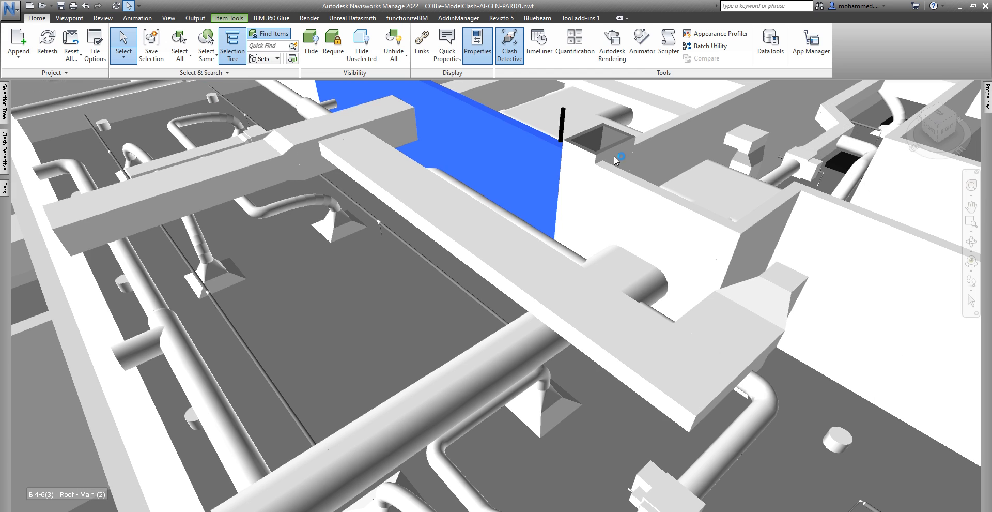
{"action": "left_click", "coordinate": [407, 18]}
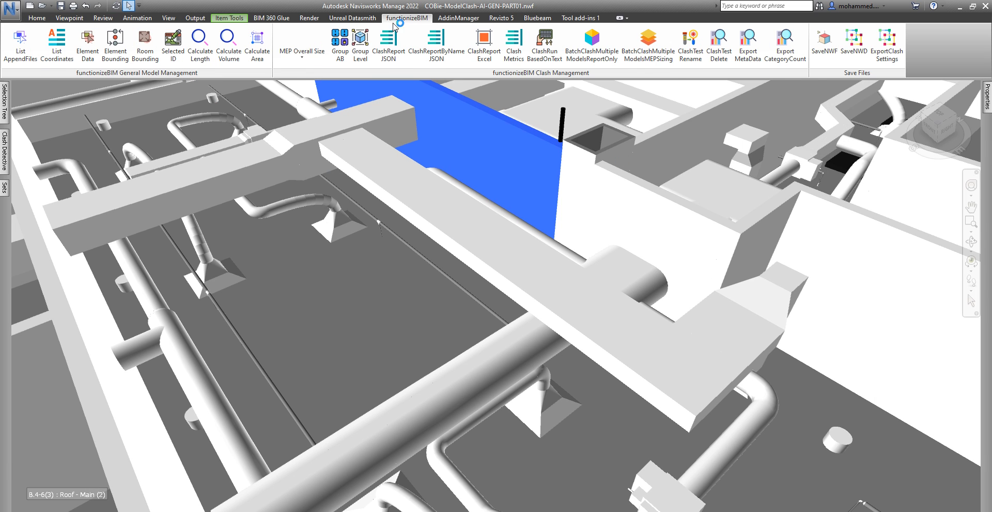
{"action": "left_click", "coordinate": [302, 57]}
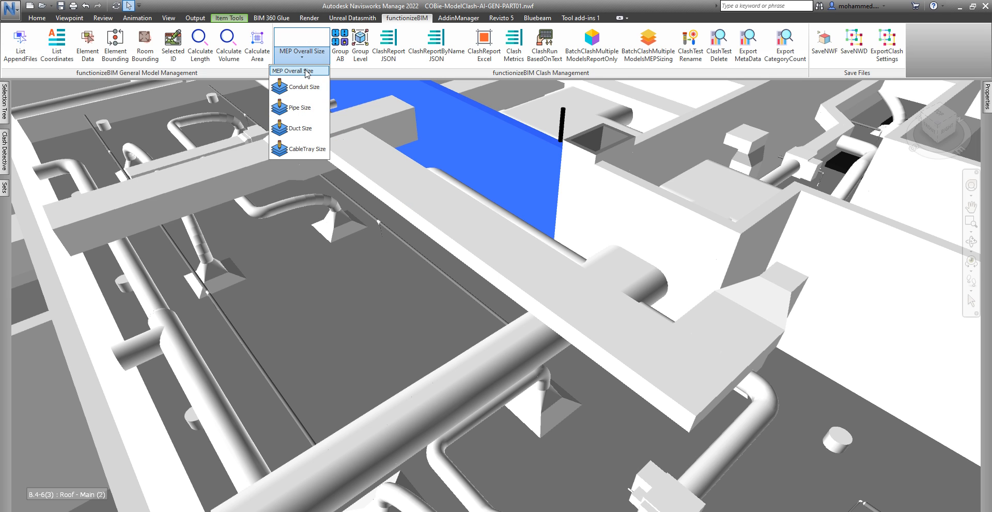
- Run functionizeBIM Duct Size to write custom size properties onto the ducts, then select the long duct
{"action": "left_click", "coordinate": [300, 128]}
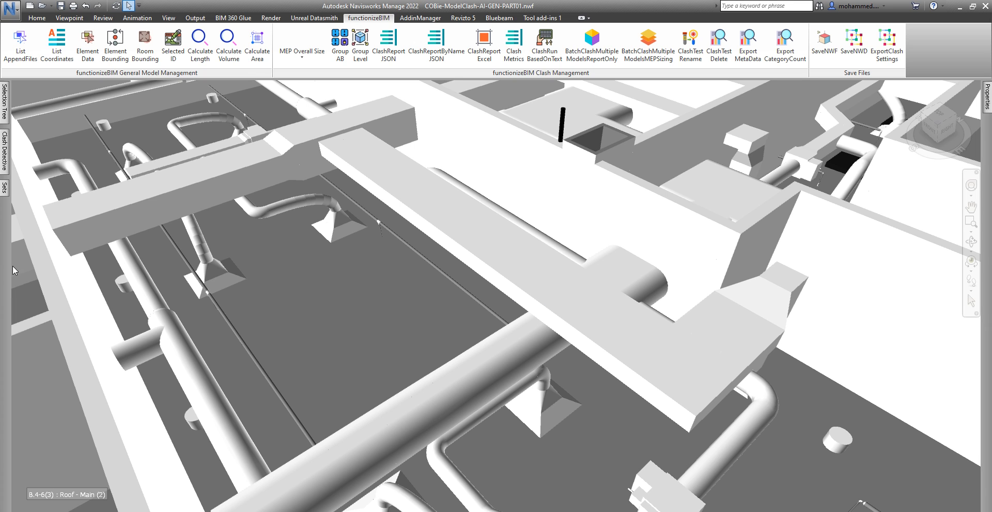
{"action": "left_click", "coordinate": [489, 241]}
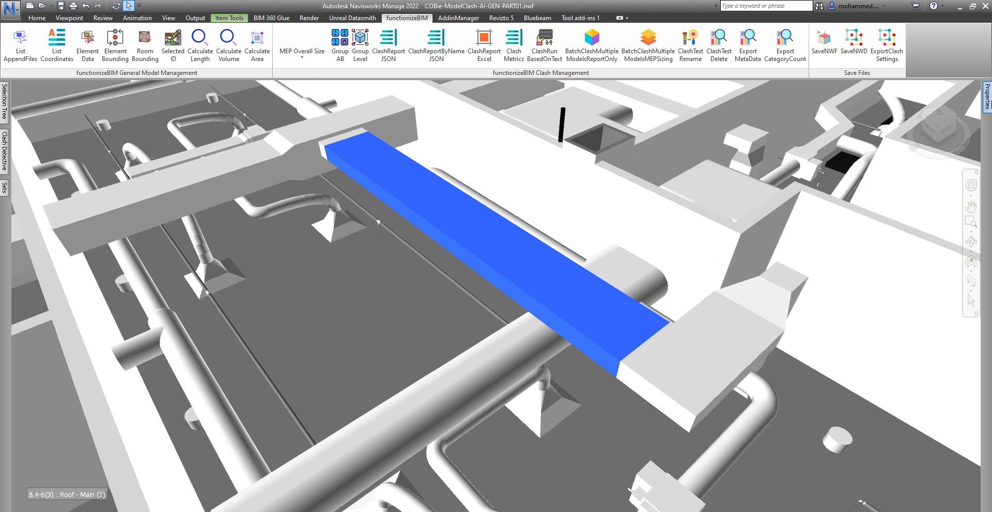
- Confirm the duct's CustomData reads DuctHeight 200 and DuctWidth 650, then bring up Clash Detective
{"action": "left_click", "coordinate": [972, 101]}
{"action": "left_click", "coordinate": [973, 102]}
{"action": "left_click", "coordinate": [972, 102]}
{"action": "left_click", "coordinate": [972, 101]}
{"action": "left_click", "coordinate": [972, 101]}
{"action": "left_click", "coordinate": [973, 101]}
{"action": "left_click", "coordinate": [972, 101]}
{"action": "left_click", "coordinate": [973, 101]}
{"action": "left_click", "coordinate": [972, 101]}
{"action": "left_click", "coordinate": [973, 101]}
{"action": "left_click", "coordinate": [973, 101]}
{"action": "left_click", "coordinate": [973, 102]}
{"action": "left_click", "coordinate": [964, 101]}
{"action": "left_click", "coordinate": [964, 101]}
{"action": "left_click", "coordinate": [964, 101]}
{"action": "left_click", "coordinate": [954, 102]}
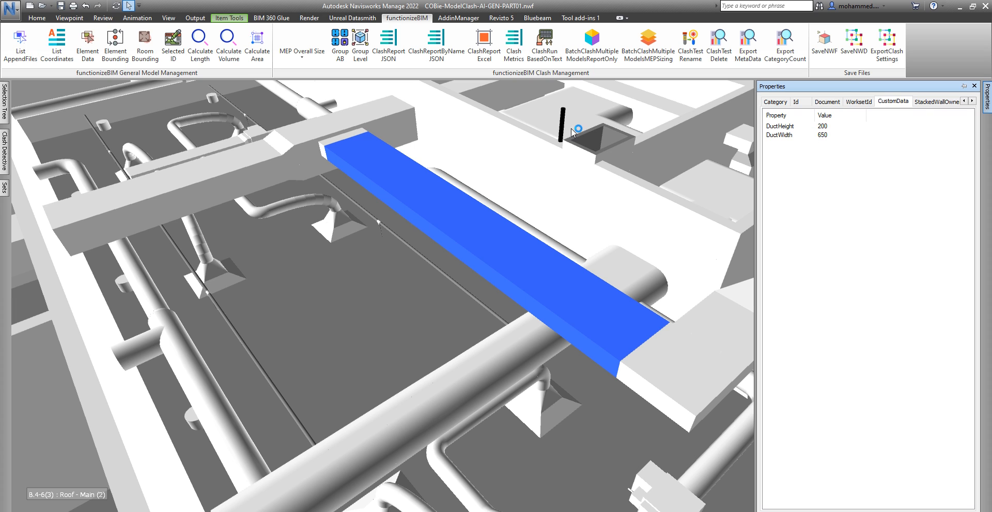
{"action": "left_click", "coordinate": [5, 165]}
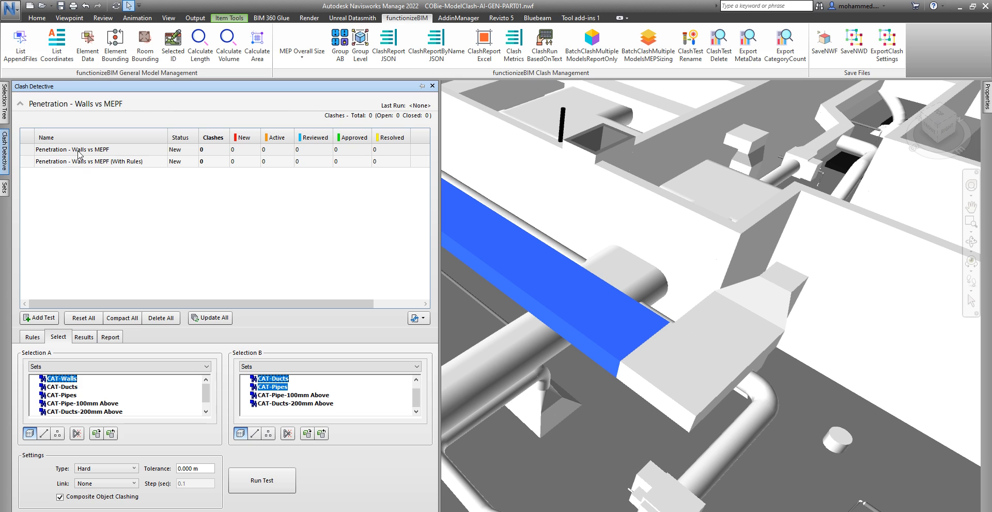
- Pin Clash Detective and compare the Selection A and B sets of both Walls vs MEPF tests
{"action": "left_click", "coordinate": [422, 86]}
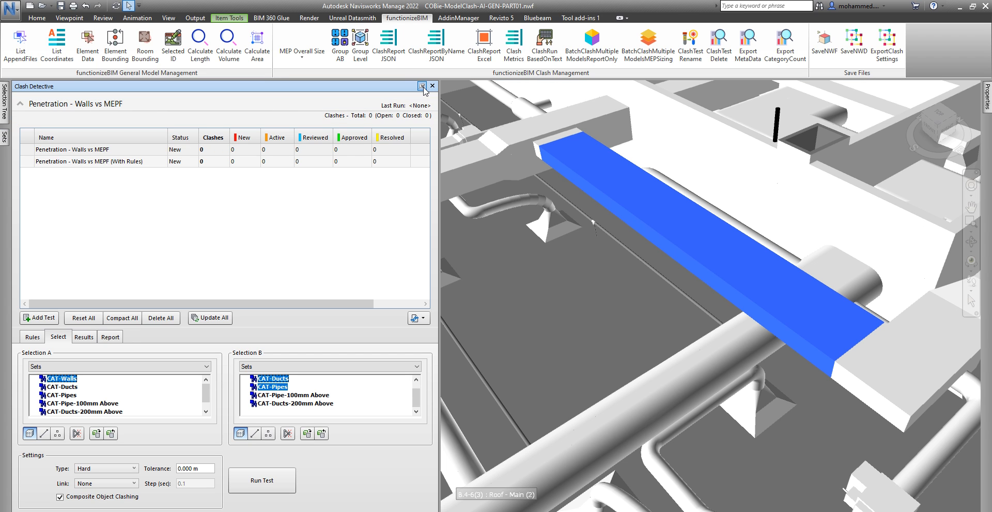
{"action": "left_click", "coordinate": [514, 262]}
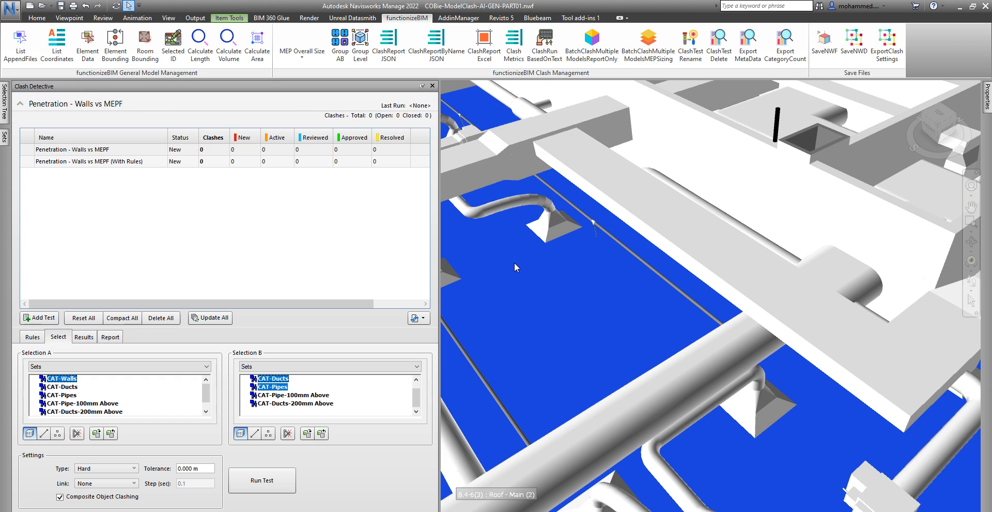
{"action": "left_click", "coordinate": [82, 150]}
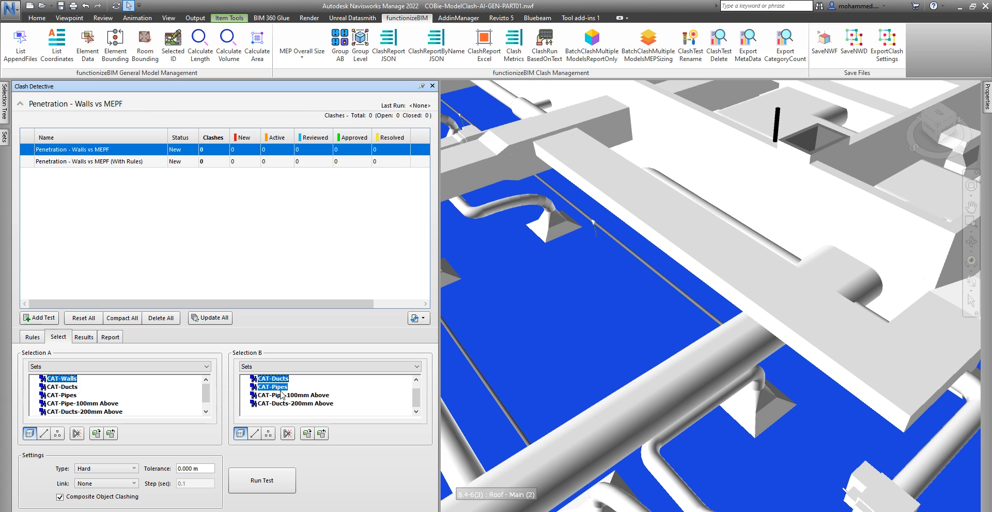
{"action": "left_click", "coordinate": [101, 162]}
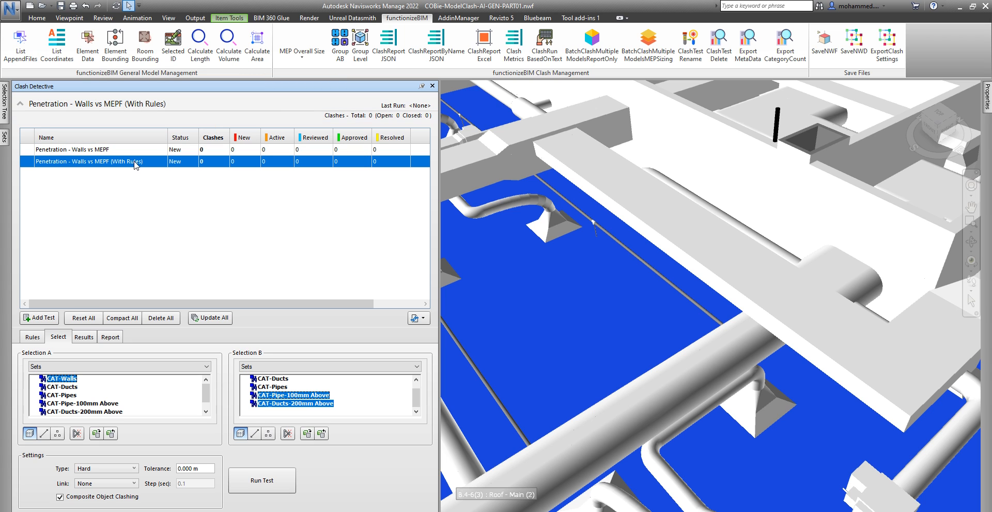
- Compare the run results: Walls vs MEPF finds 2056 clashes, the With Rules test 646
{"action": "left_click", "coordinate": [99, 150]}
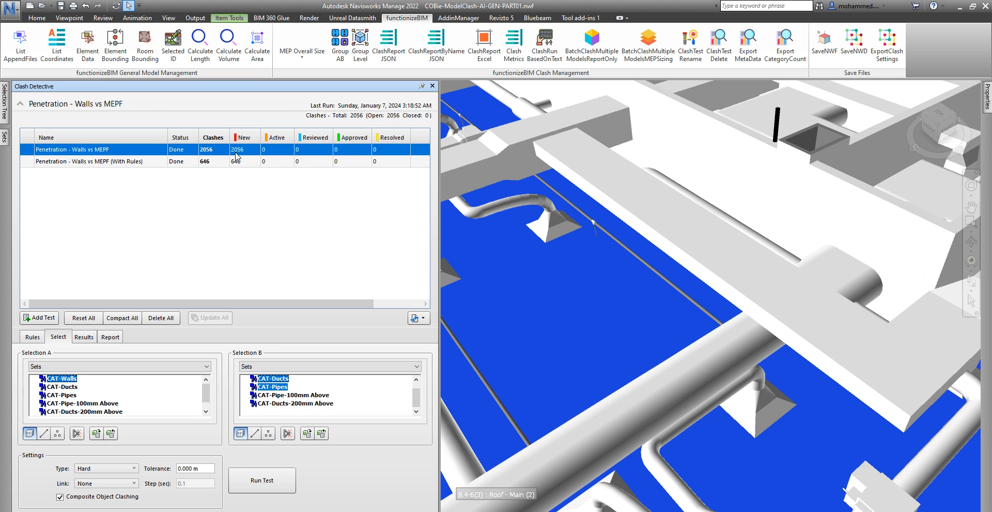
{"action": "left_click", "coordinate": [97, 162]}
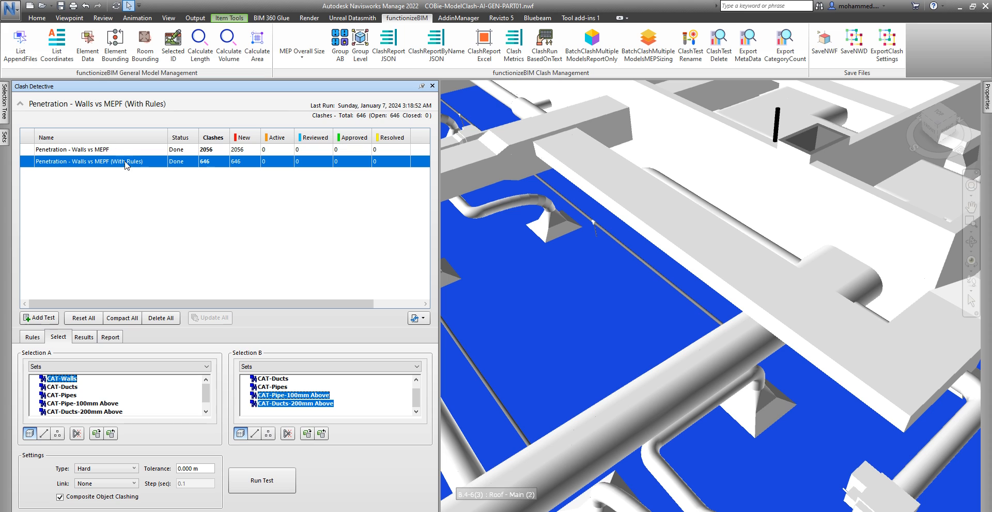
{"action": "left_click", "coordinate": [114, 150]}
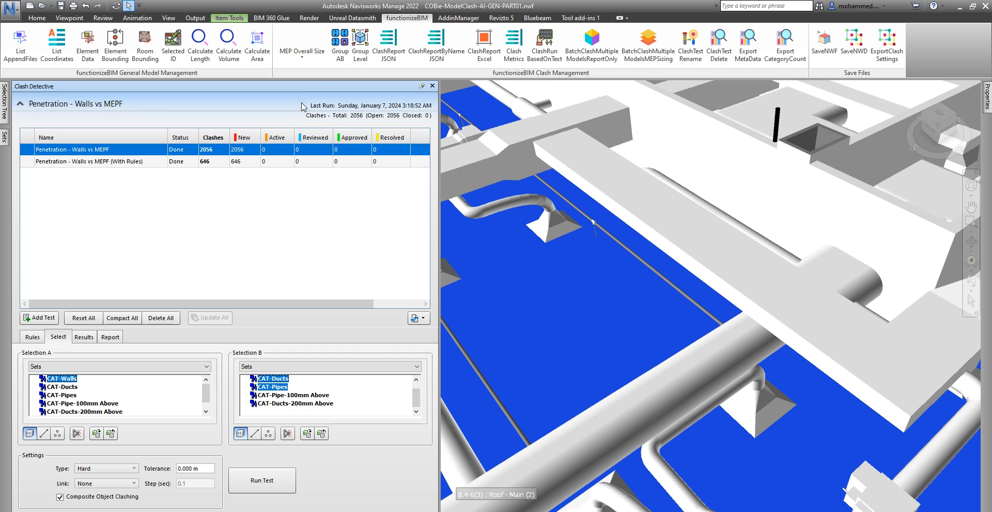
- Group clashes with functionizeBIM Group AB, reducing the tests to 461 and 284 clashes
{"action": "left_click", "coordinate": [339, 49]}
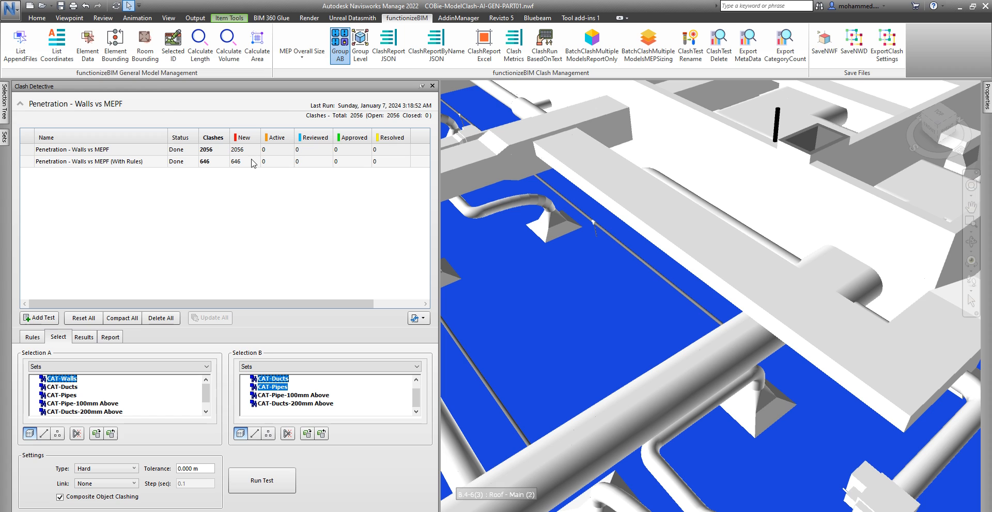
{"action": "left_click", "coordinate": [190, 161]}
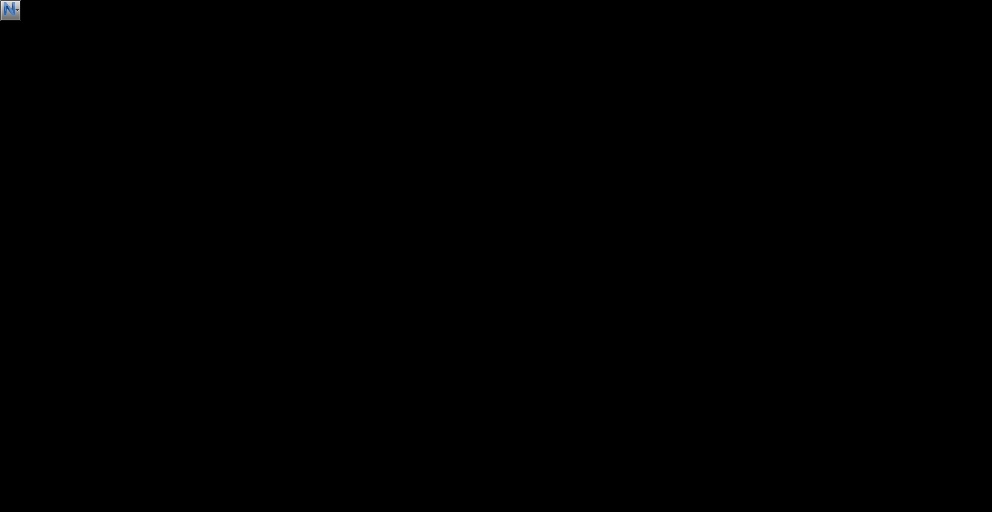
{"action": "key", "text": "alt+Tab"}
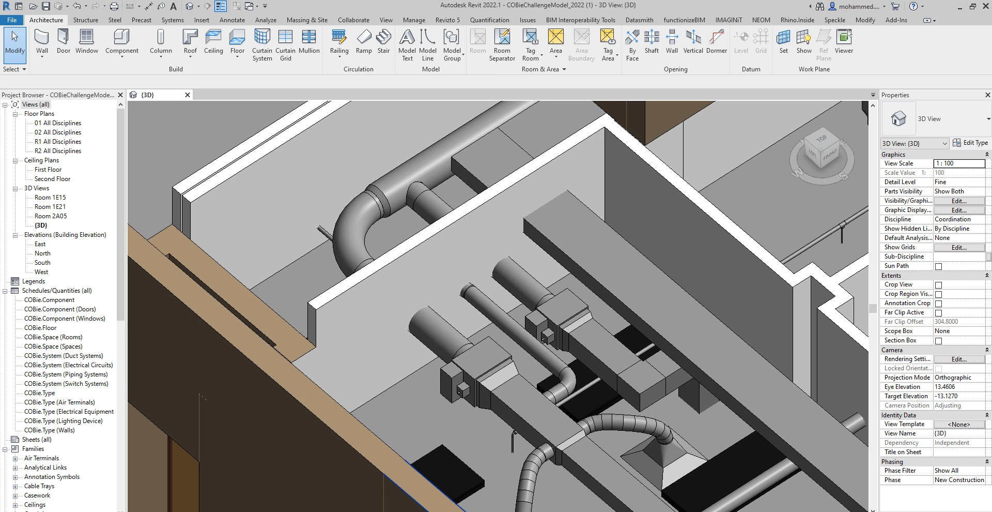
{"action": "mouse_move", "coordinate": [238, 510]}
{"action": "left_click", "coordinate": [239, 491]}
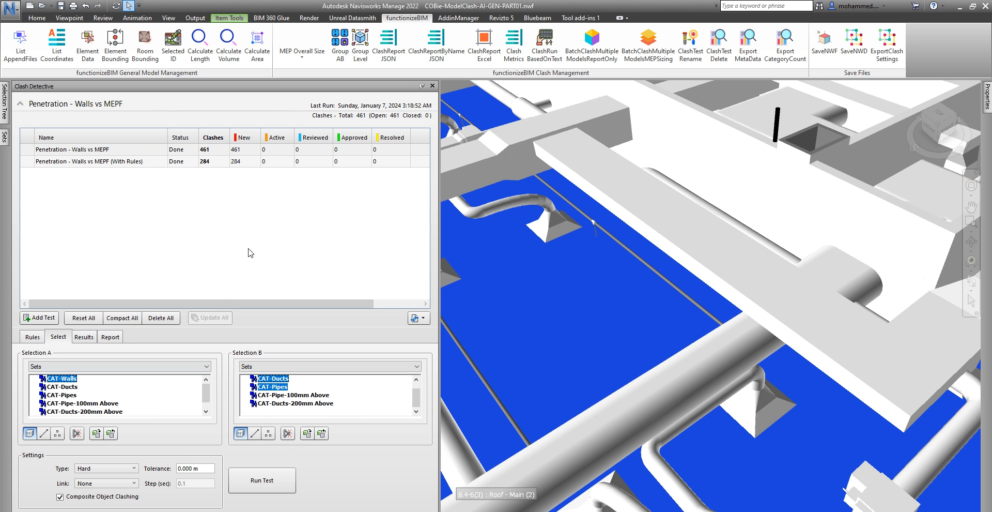
- Review the With Rules test's grouped duct-through-wall clashes and bring up its report settings
{"action": "left_click", "coordinate": [243, 151]}
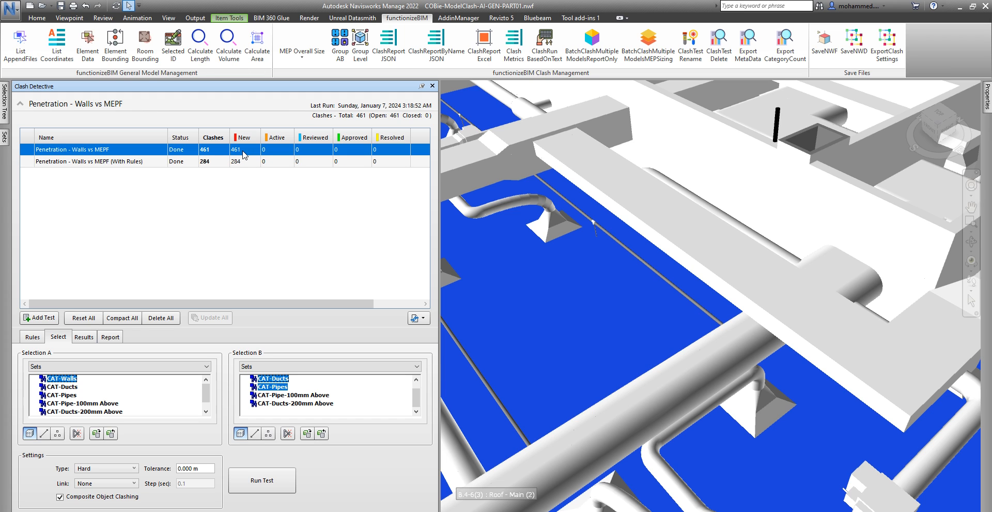
{"action": "left_click", "coordinate": [243, 162]}
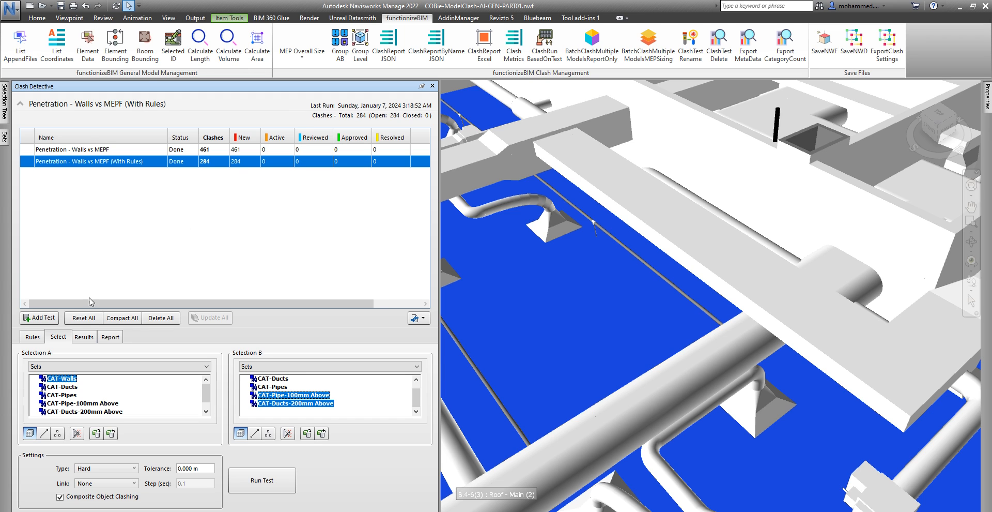
{"action": "left_click", "coordinate": [84, 336]}
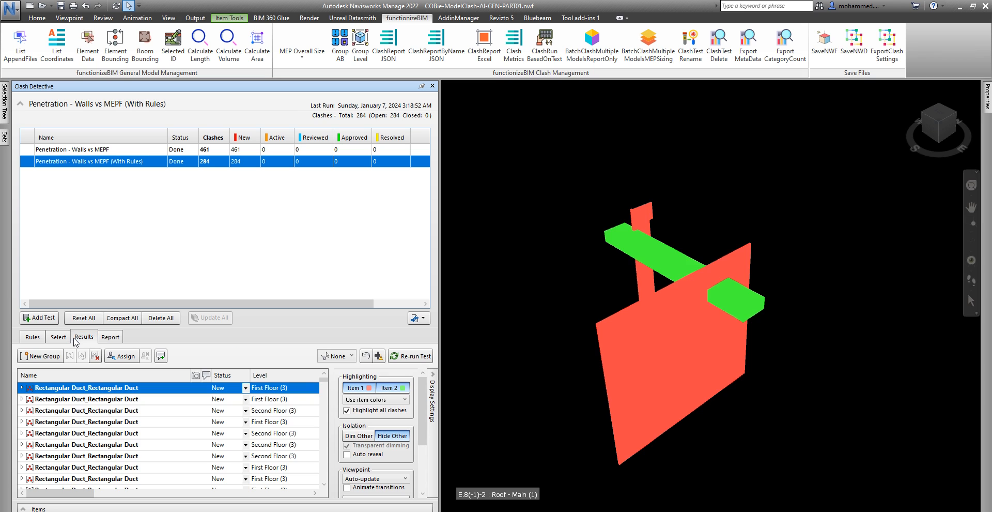
{"action": "left_click", "coordinate": [100, 401]}
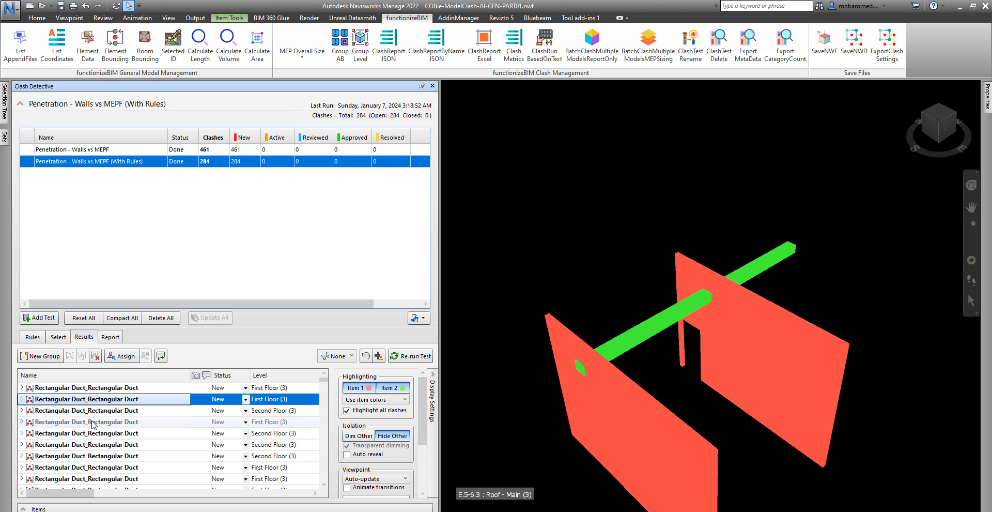
{"action": "left_click", "coordinate": [120, 338]}
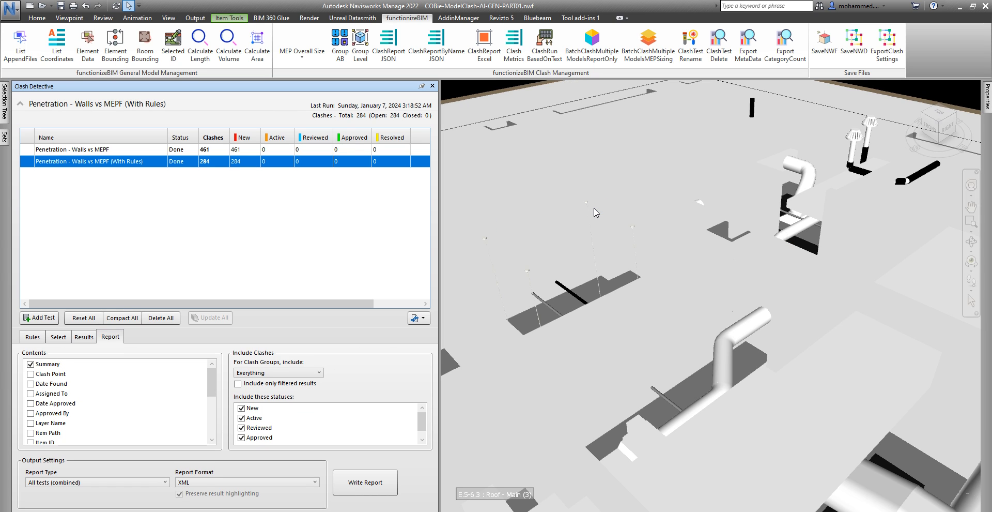